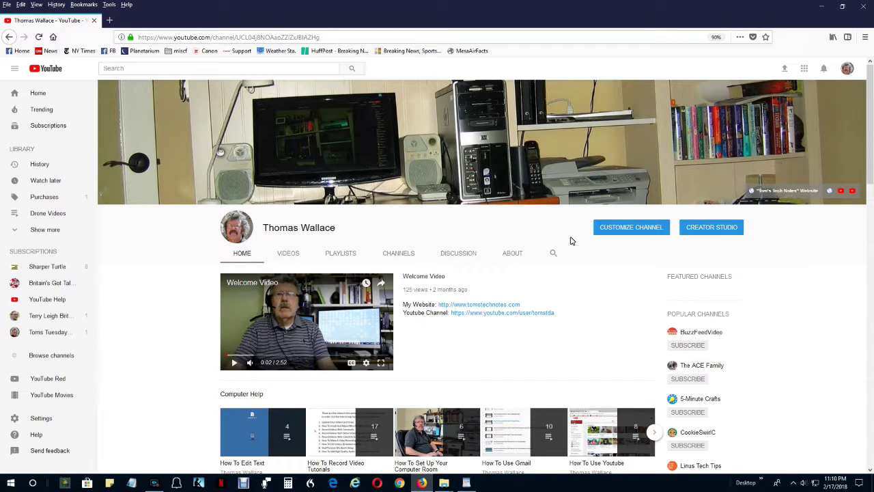
Open the Video Manager from the channel customization page and look at the view options for the video list
{"action": "left_click", "coordinate": [628, 227]}
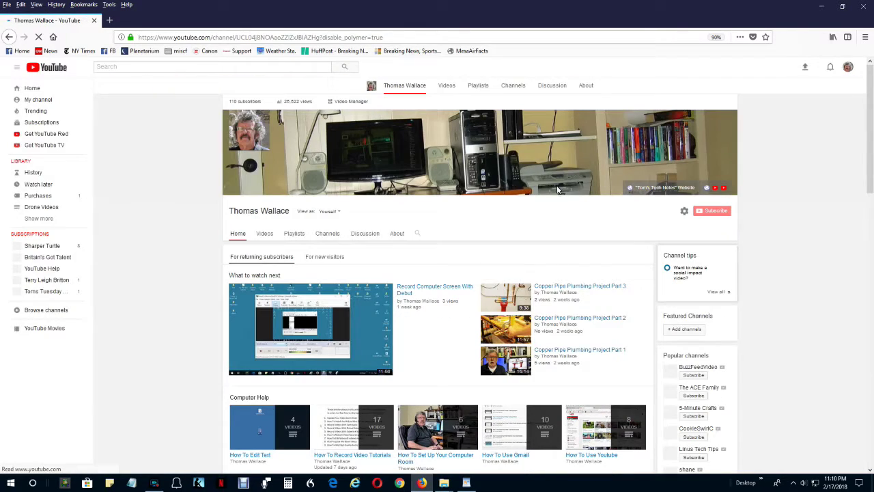
{"action": "left_click", "coordinate": [348, 86]}
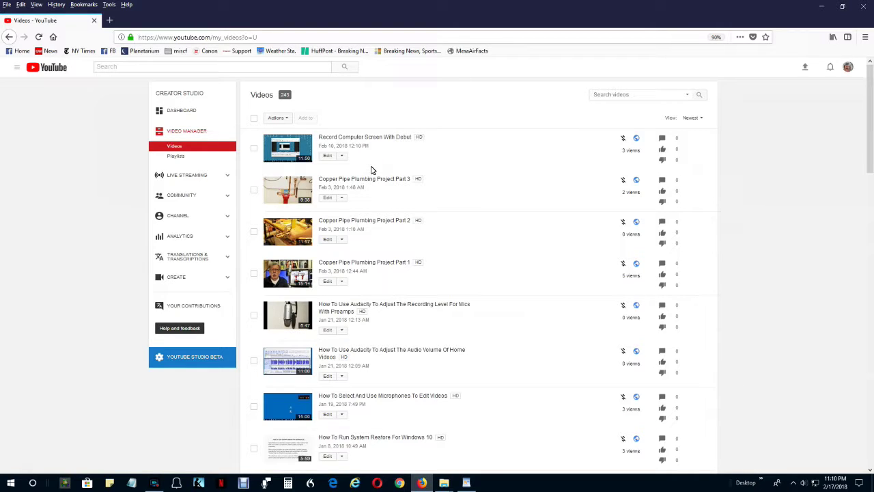
{"action": "left_click", "coordinate": [692, 119]}
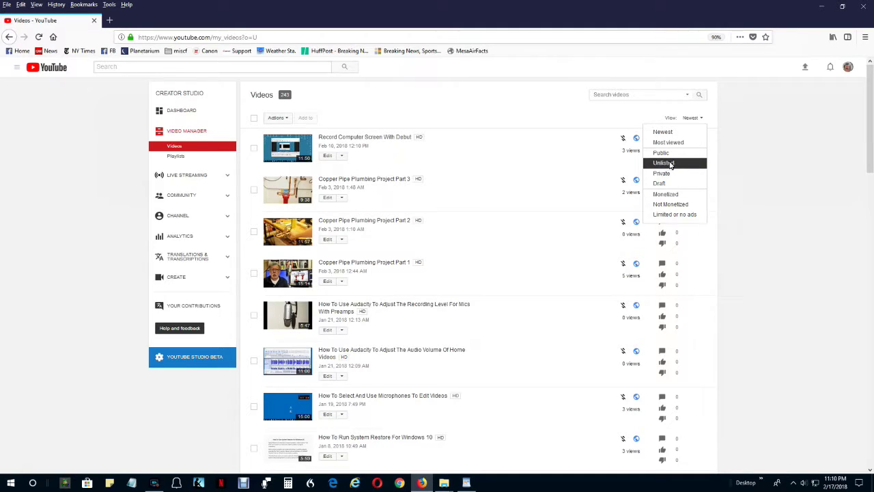
{"action": "left_click", "coordinate": [728, 150]}
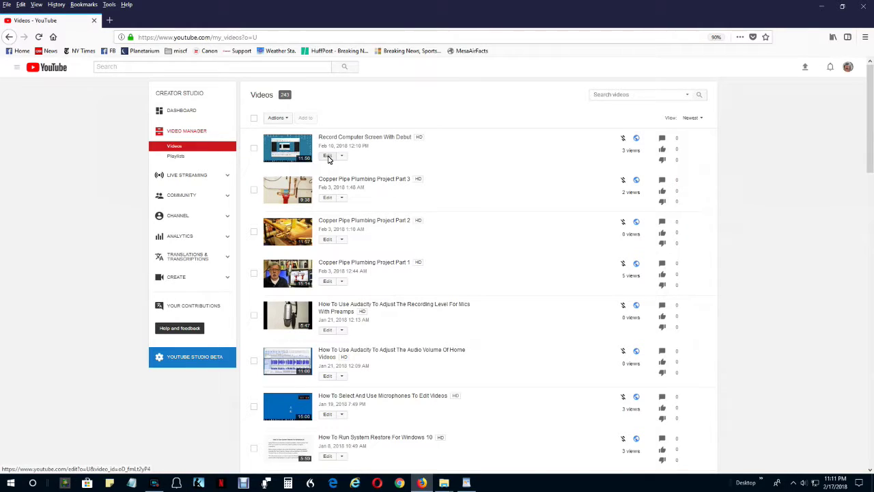
Open the Record Computer Screen With Debut video for editing and examine its privacy, playlist and advanced settings
{"action": "left_click", "coordinate": [327, 155]}
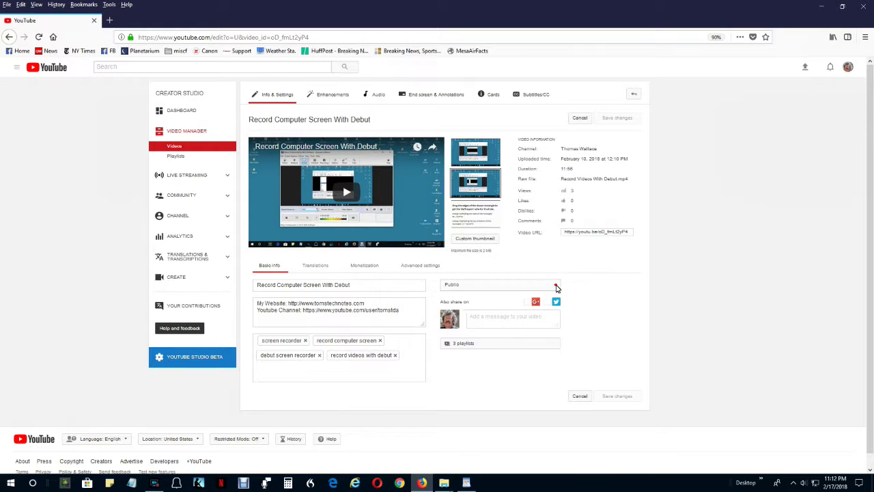
{"action": "left_click", "coordinate": [556, 288]}
{"action": "left_click", "coordinate": [556, 287]}
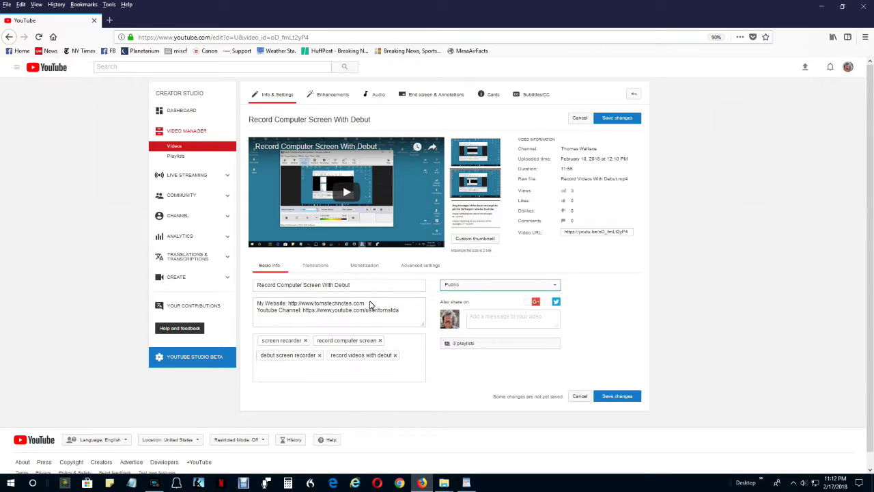
{"action": "left_click", "coordinate": [469, 345]}
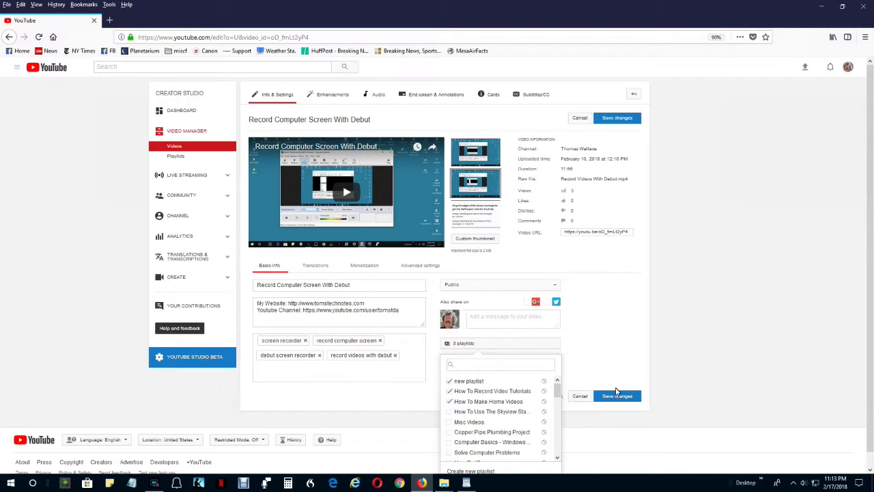
{"action": "left_click", "coordinate": [704, 329]}
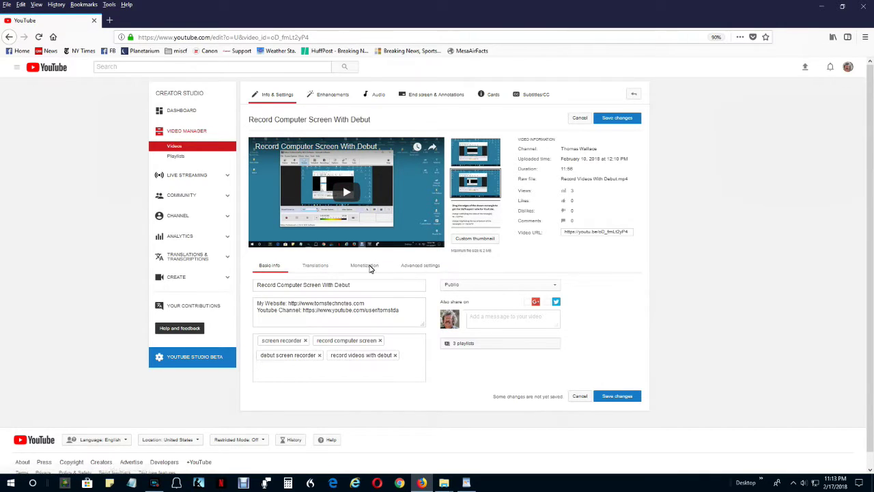
{"action": "left_click", "coordinate": [413, 267]}
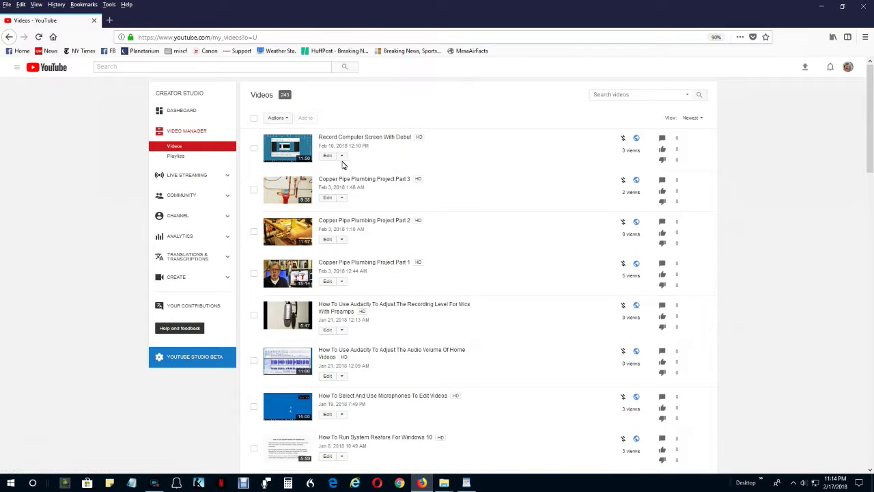
Sort the video list by Most viewed and look at the edit options available for the first video
{"action": "left_click", "coordinate": [343, 156]}
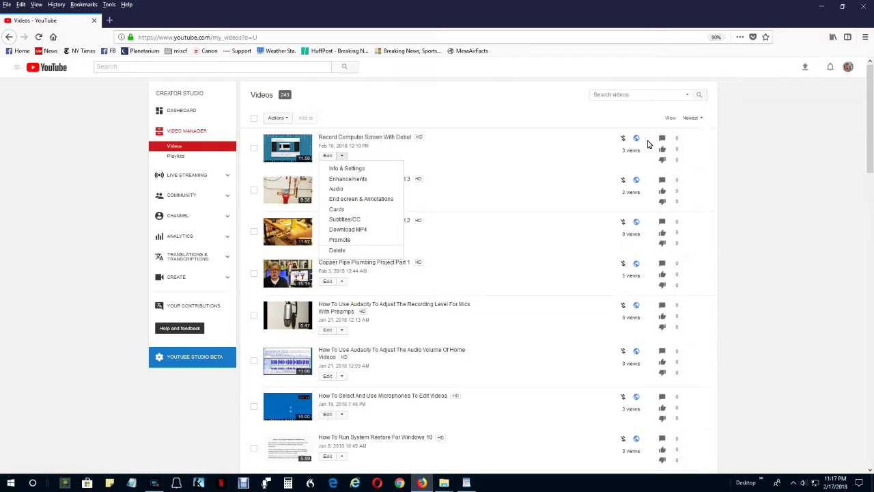
{"action": "left_click", "coordinate": [691, 118]}
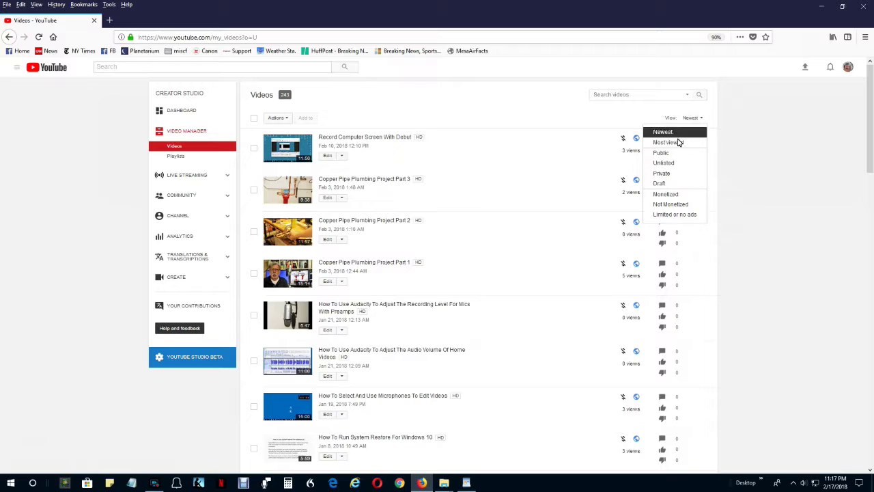
{"action": "left_click", "coordinate": [673, 142]}
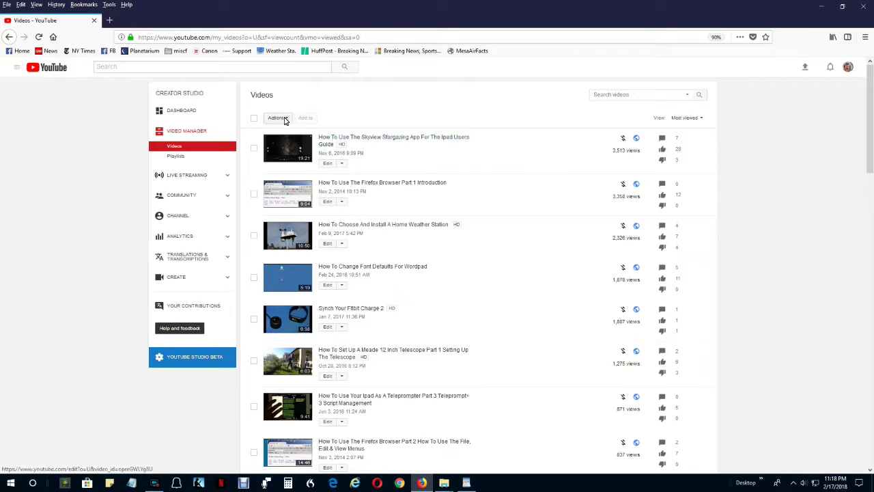
{"action": "left_click", "coordinate": [342, 164]}
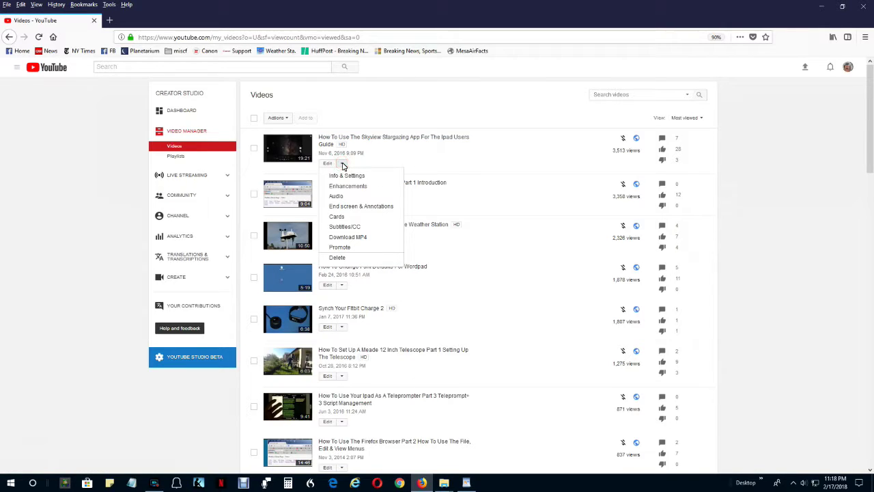
{"action": "left_click", "coordinate": [443, 98]}
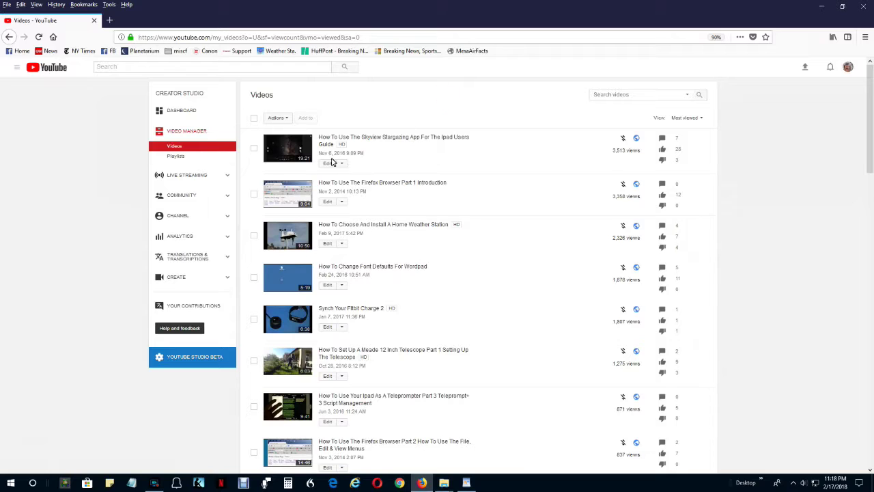
Select the Firefox Browser Part 1, Home Weather Station and Wordpad font defaults videos and start a bulk edit of their tags
{"action": "left_click", "coordinate": [254, 194]}
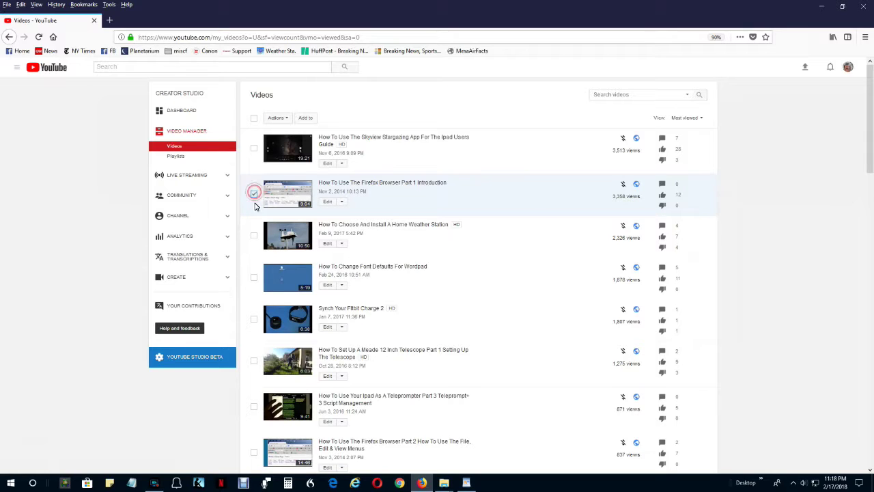
{"action": "left_click", "coordinate": [254, 236]}
{"action": "left_click", "coordinate": [254, 278]}
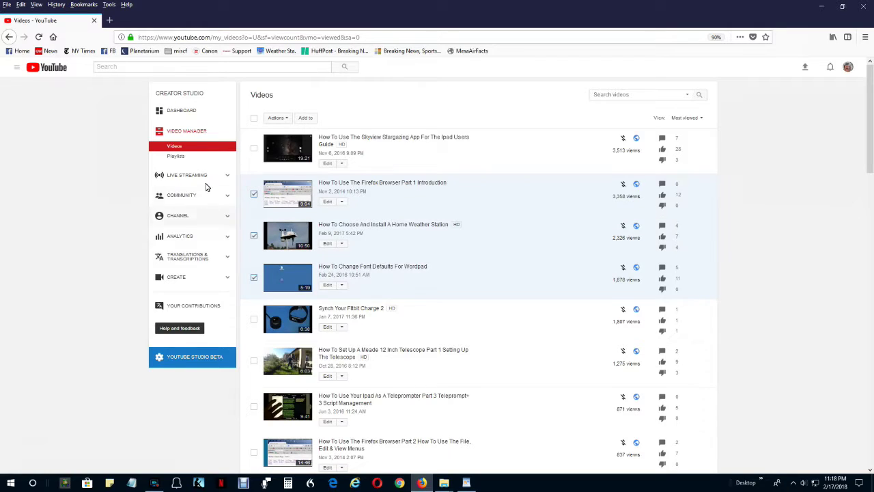
{"action": "left_click", "coordinate": [283, 118]}
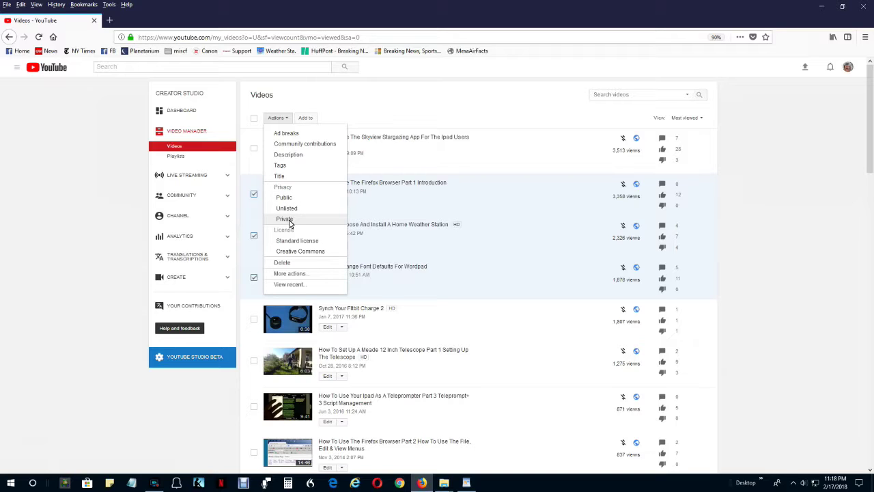
{"action": "left_click", "coordinate": [285, 166]}
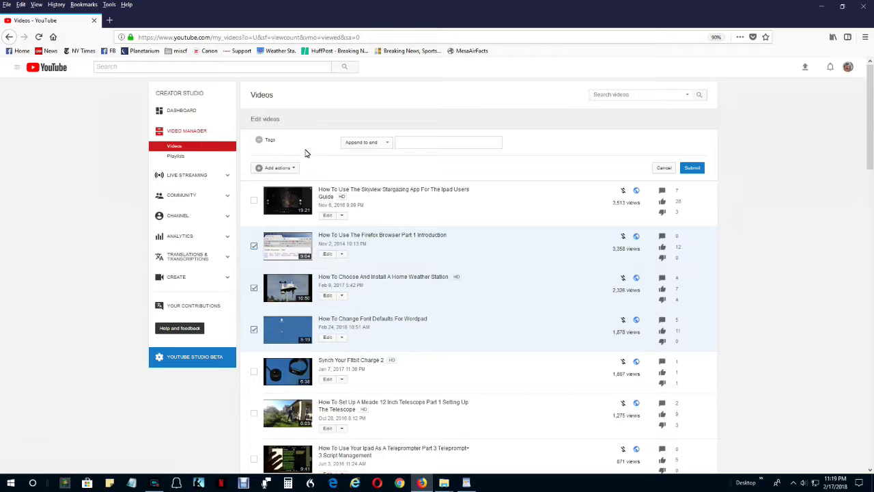
Look at the ways tags can be changed and the additional actions offered in the bulk edit
{"action": "left_click", "coordinate": [388, 144]}
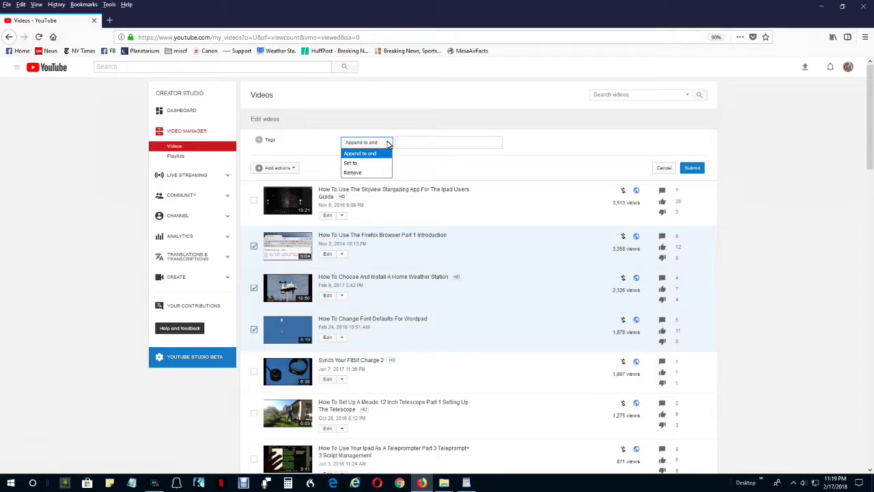
{"action": "left_click", "coordinate": [353, 183]}
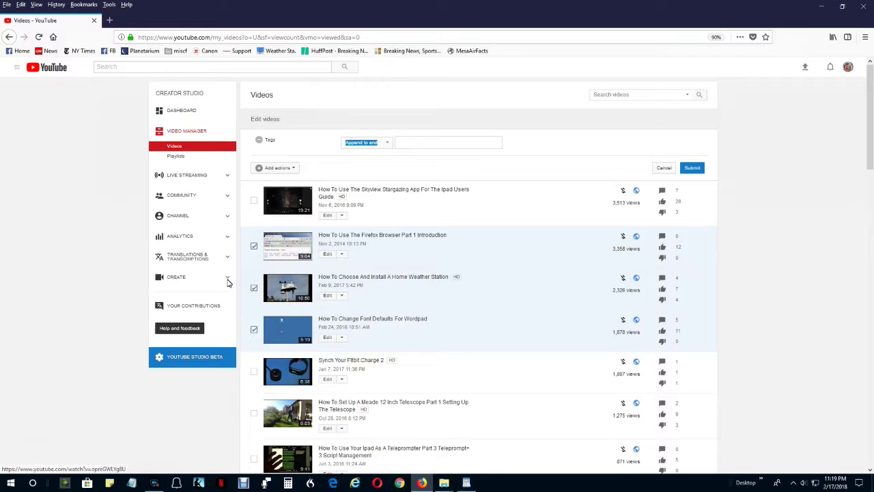
{"action": "left_click", "coordinate": [294, 168]}
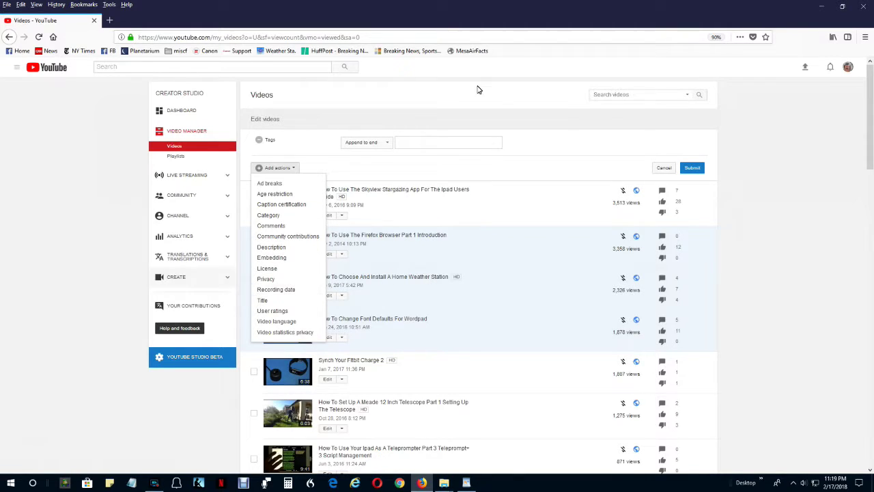
{"action": "left_click", "coordinate": [790, 125]}
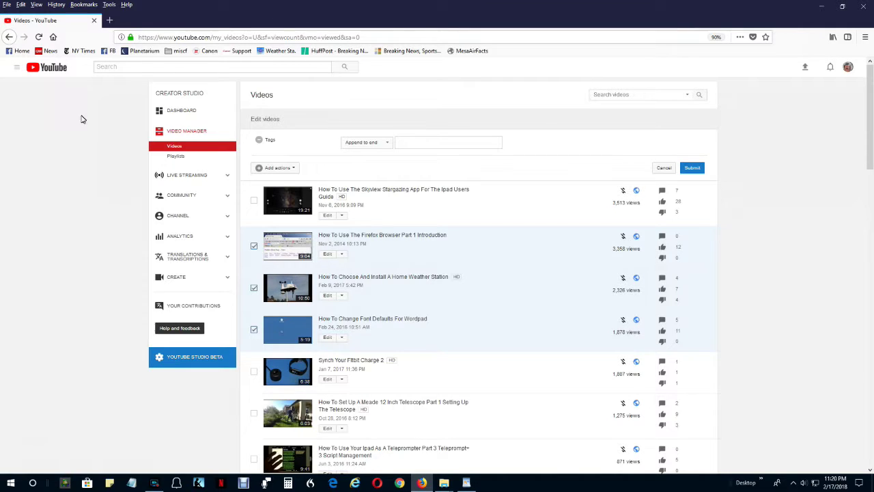
Go to the channel's playlists, open "new playlist" for editing and show the actions for its first video
{"action": "left_click", "coordinate": [175, 157]}
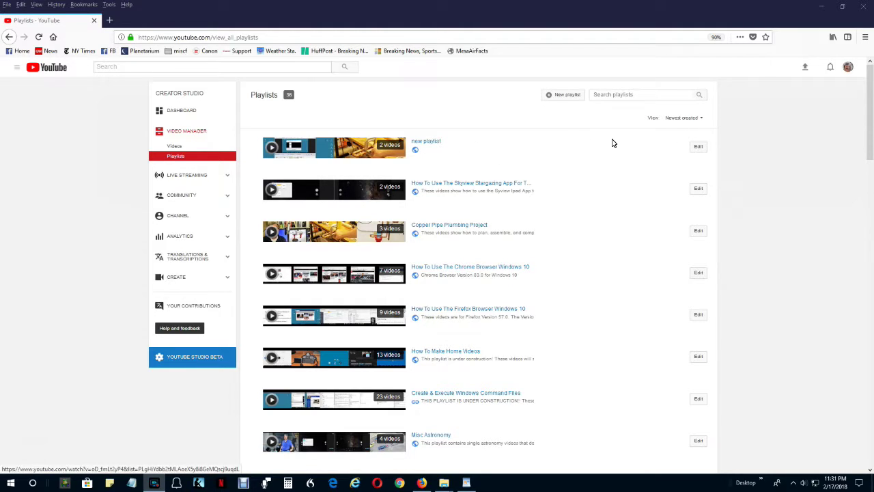
{"action": "left_click", "coordinate": [698, 147]}
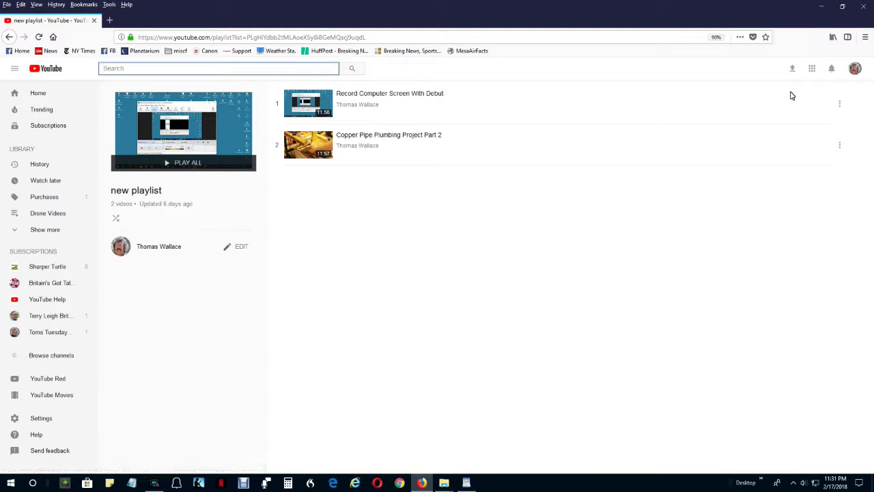
{"action": "left_click", "coordinate": [839, 104]}
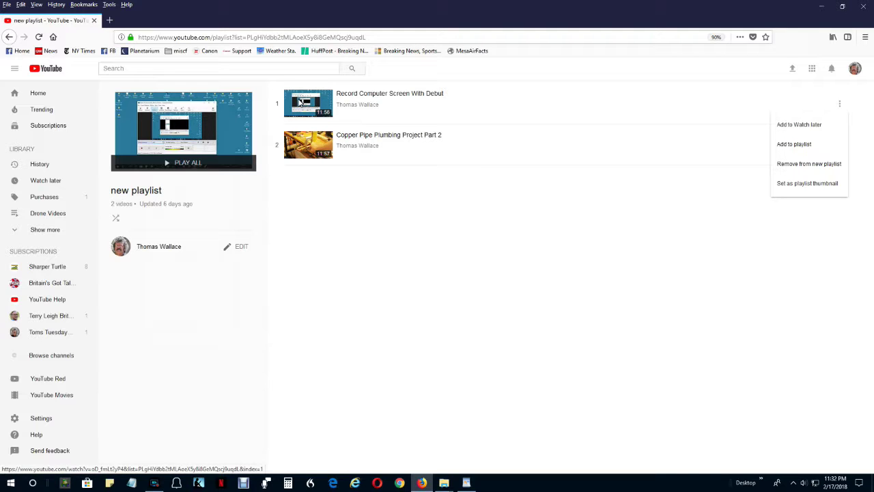
Set Copper Pipe Plumbing Project Part 2 as the playlist thumbnail, and switch the thumbnail back to Record Computer Screen With Debut
{"action": "left_click", "coordinate": [839, 145]}
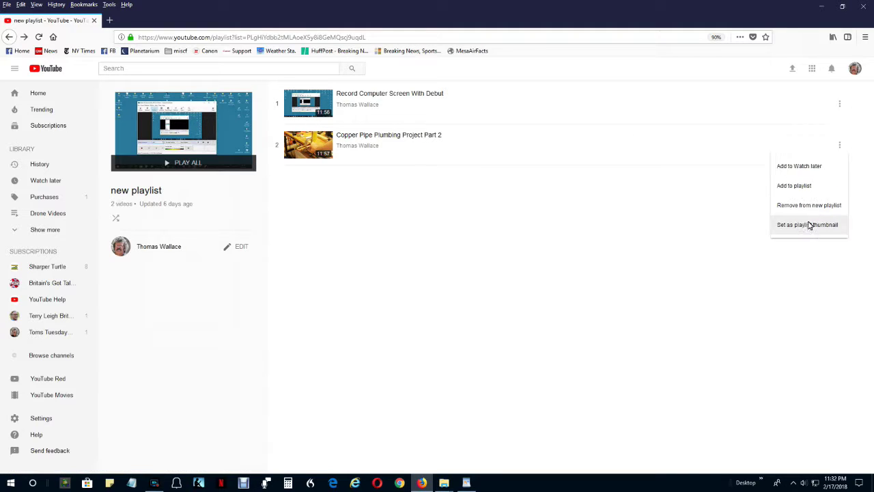
{"action": "left_click", "coordinate": [802, 226]}
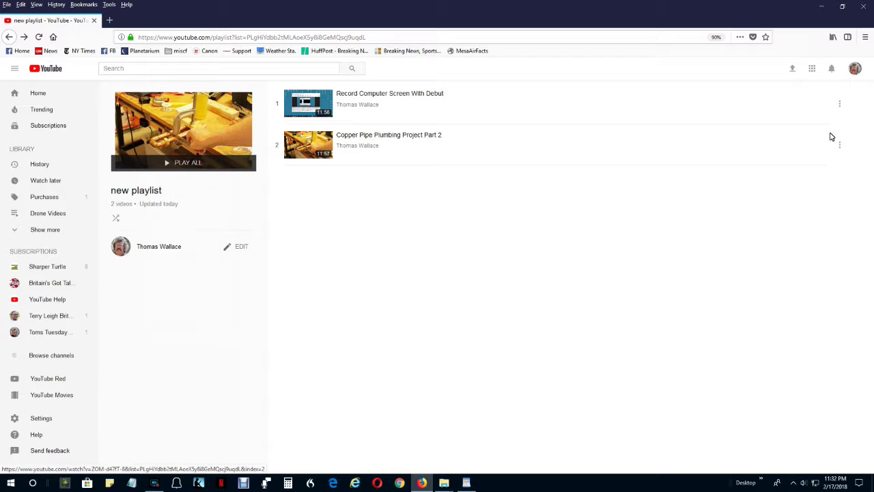
{"action": "left_click", "coordinate": [840, 104]}
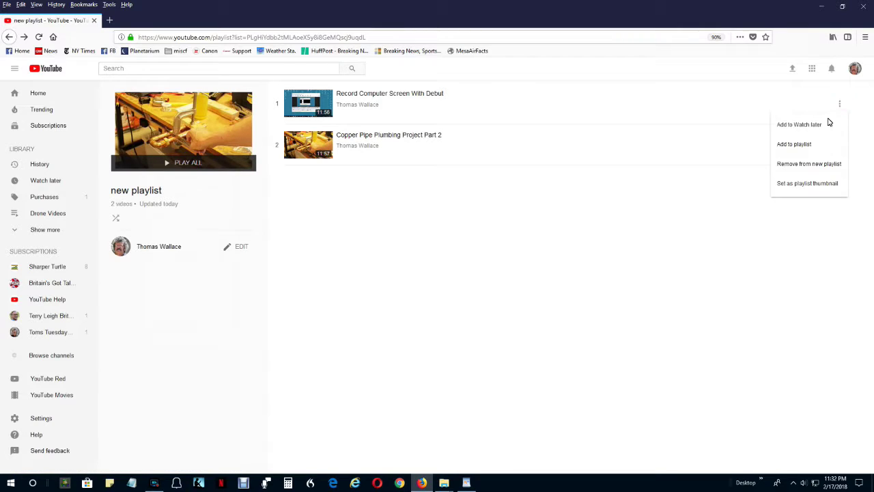
{"action": "left_click", "coordinate": [808, 183]}
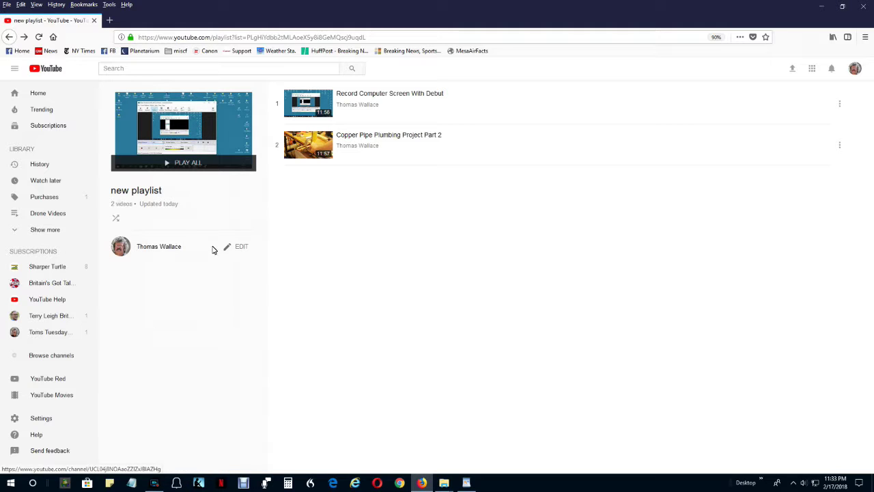
Open the playlist's edit page and move Copper Pipe Plumbing Project Part 2 to the top of the playlist
{"action": "left_click", "coordinate": [242, 247]}
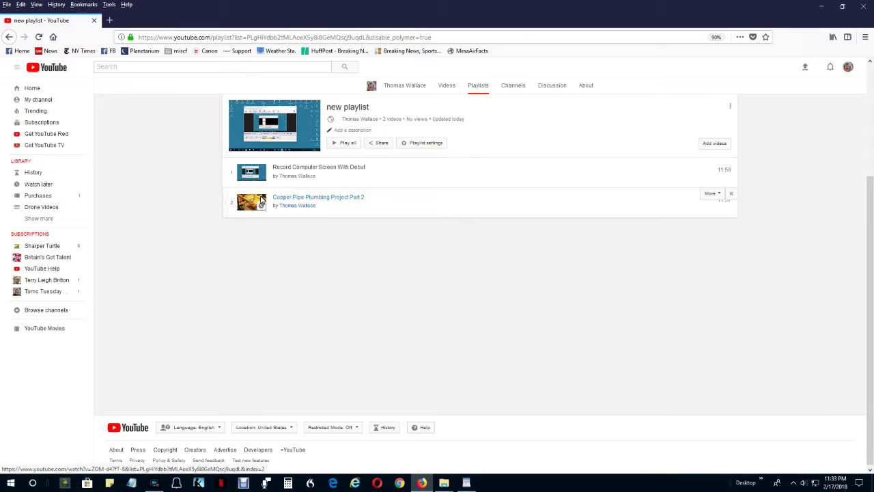
{"action": "left_click", "coordinate": [711, 193]}
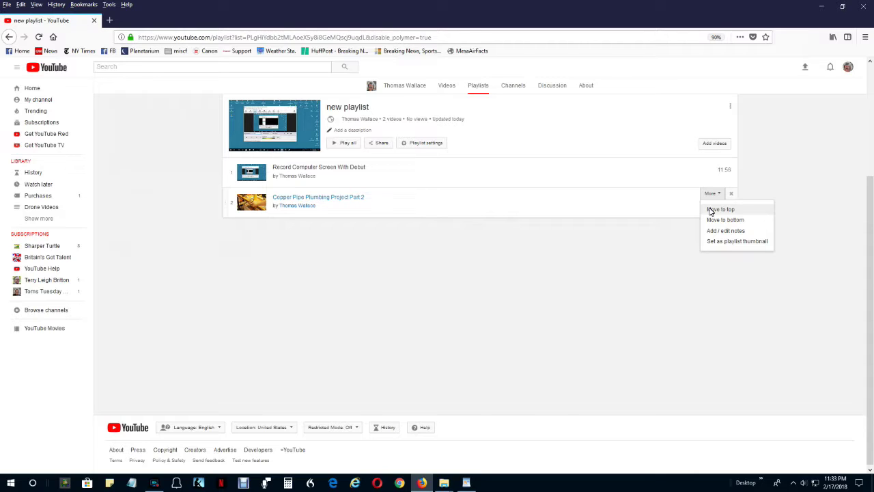
{"action": "left_click", "coordinate": [711, 209]}
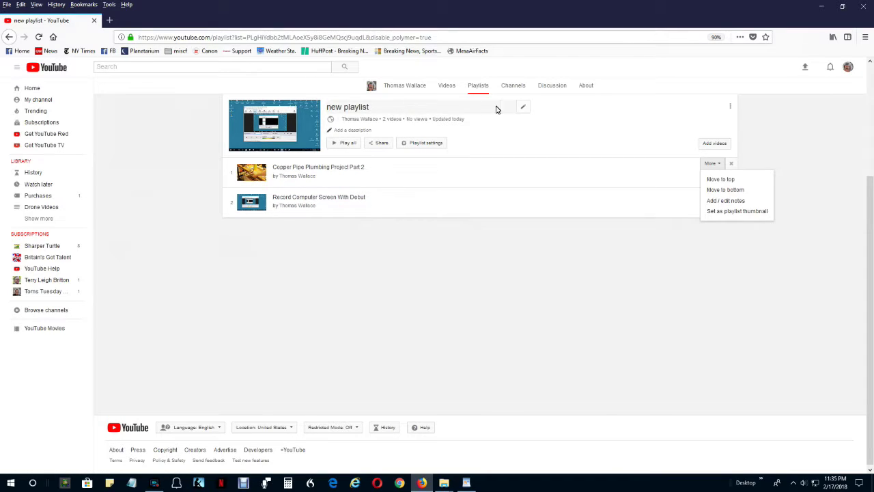
Look at the editable title of the playlist and the additional playlist actions, leaving the title as it is
{"action": "left_click", "coordinate": [524, 109]}
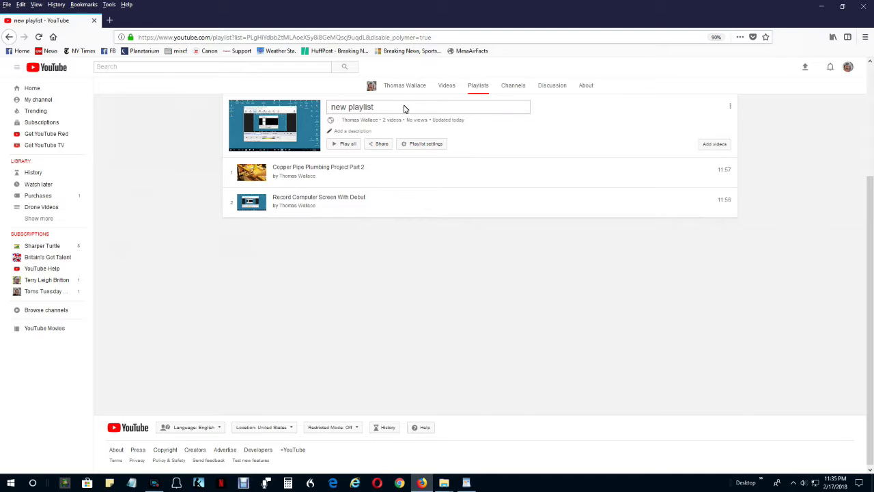
{"action": "left_click", "coordinate": [513, 153]}
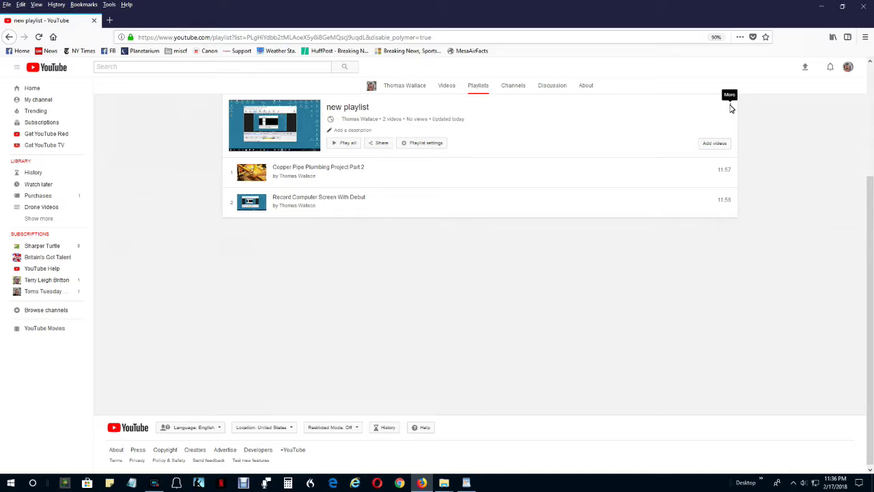
{"action": "left_click", "coordinate": [730, 107]}
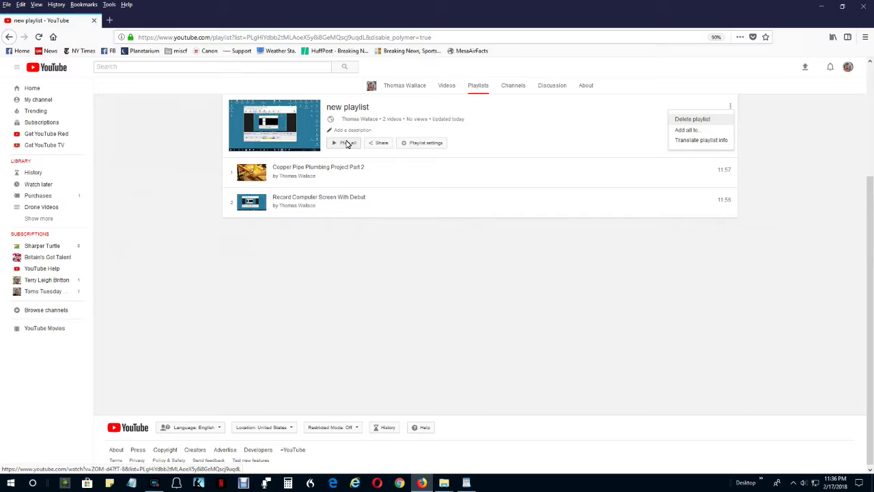
Open the playlist settings and look at the privacy choices
{"action": "left_click", "coordinate": [419, 144]}
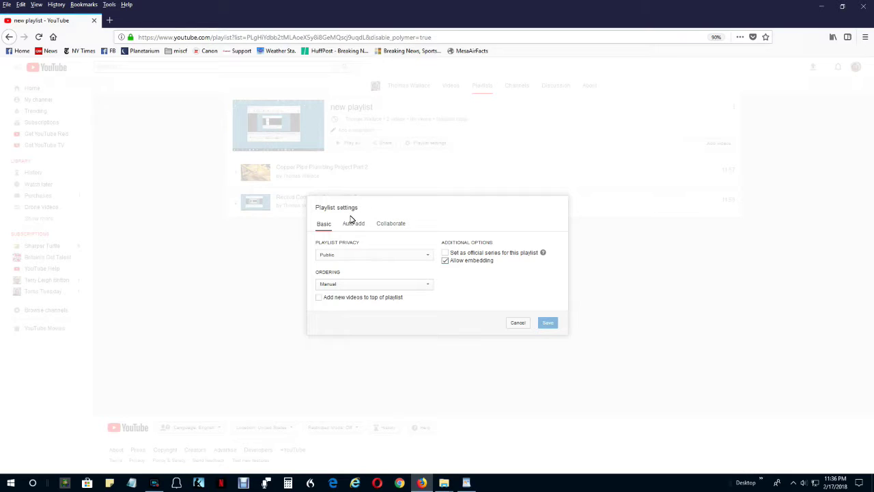
{"action": "left_click", "coordinate": [430, 257]}
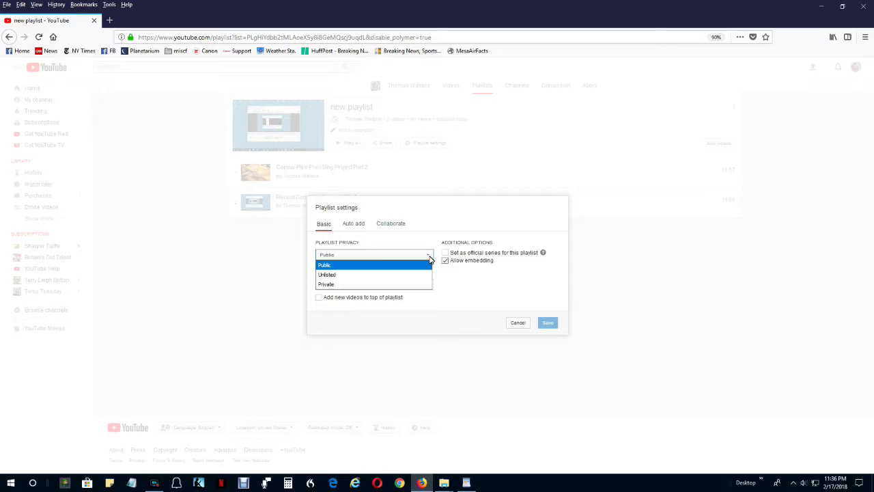